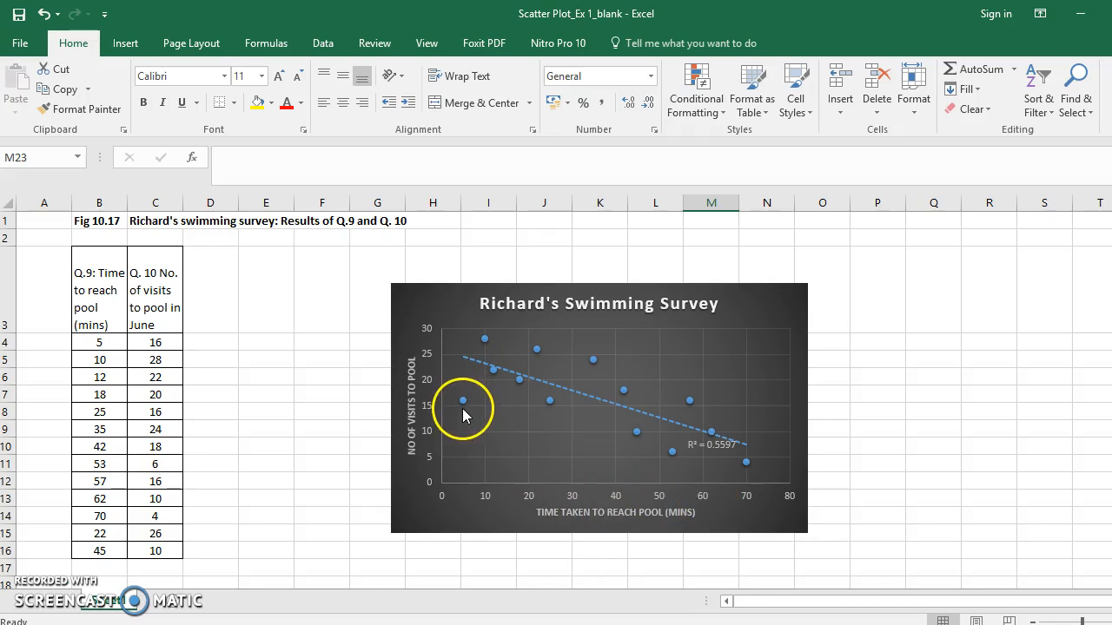
Insert a plain scatter chart from the time and visits data in B4:C16.
mouse_move(463, 403)
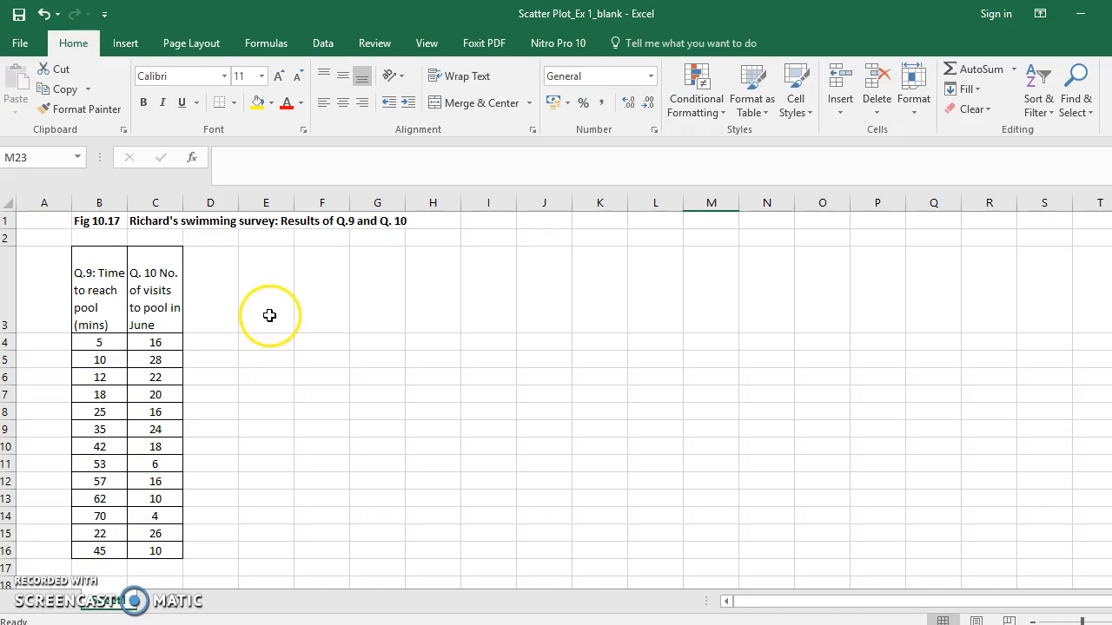
left_click(86, 344)
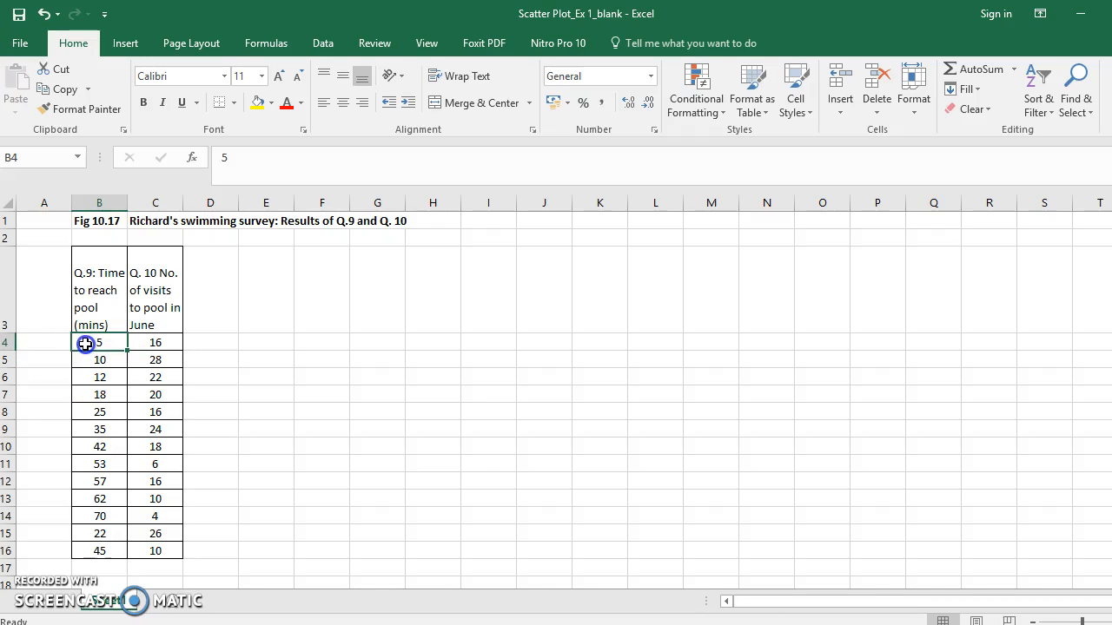
left_click_drag(123, 343, 150, 552)
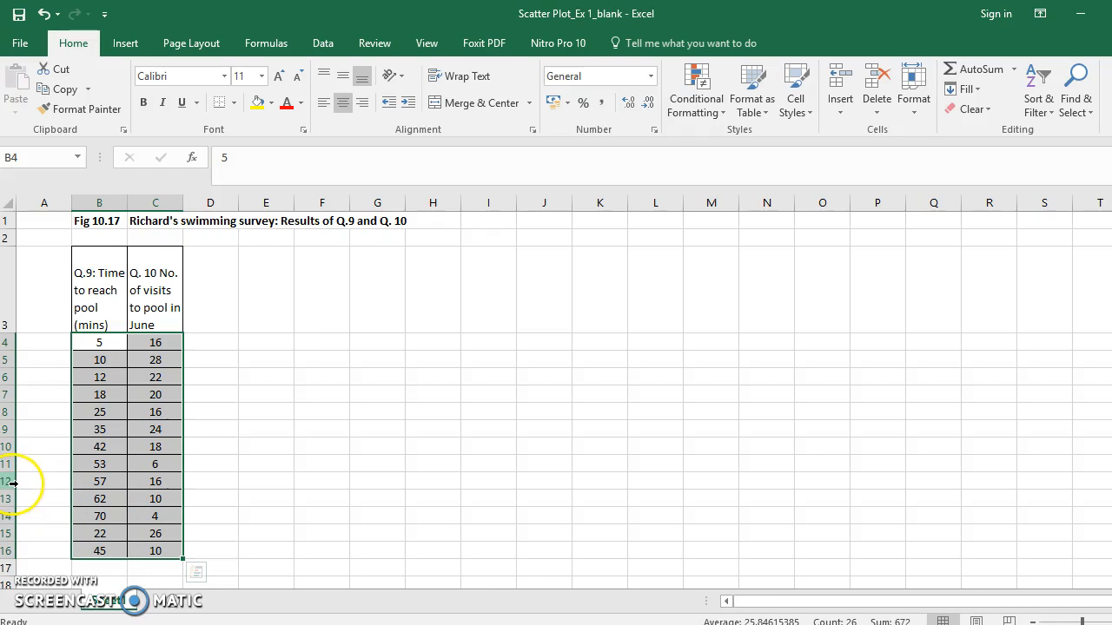
left_click(126, 45)
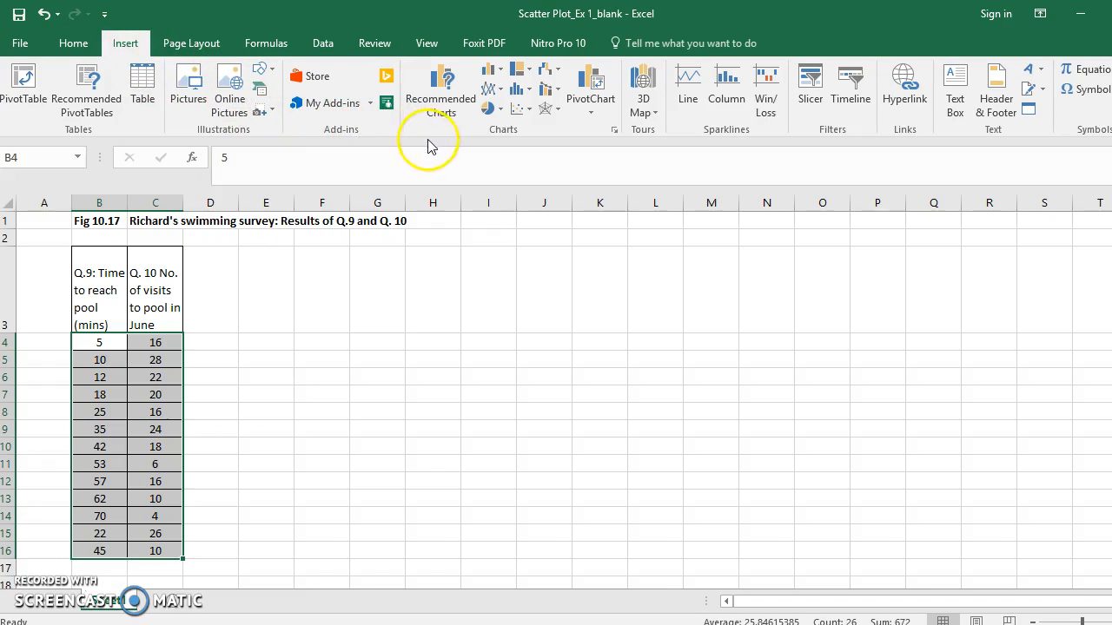
left_click(518, 107)
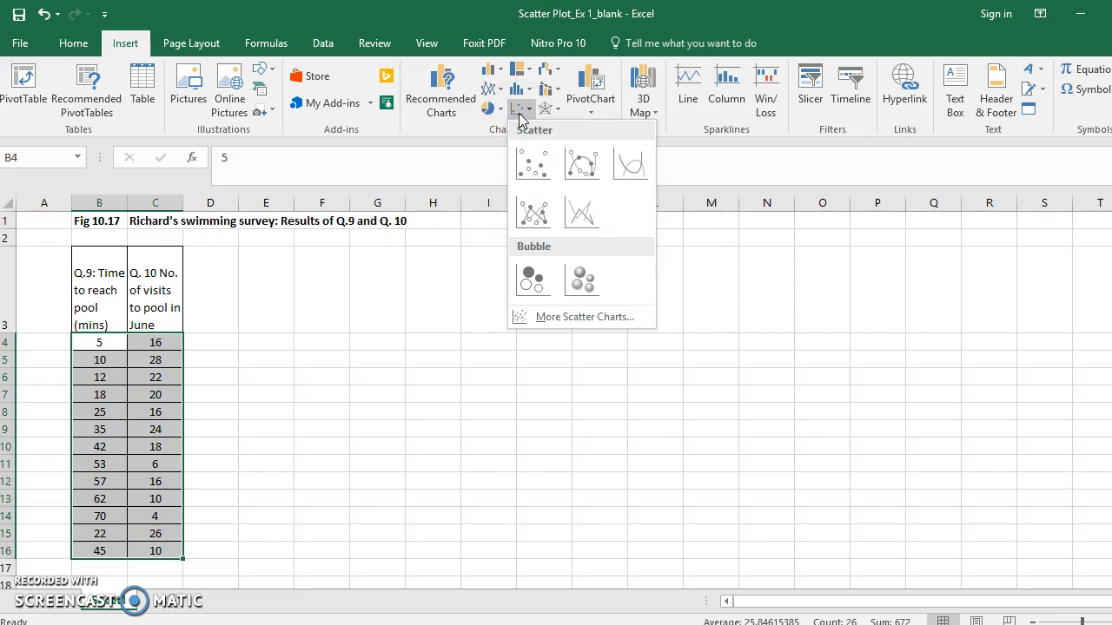
left_click(533, 168)
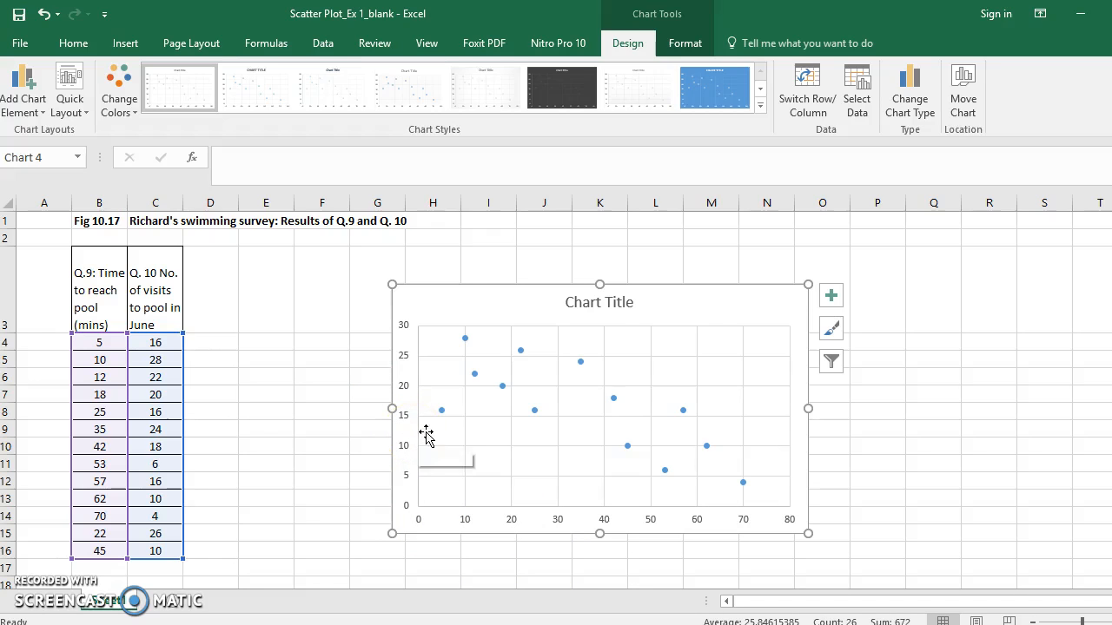
Add axis titles to the scatter chart.
left_click(831, 297)
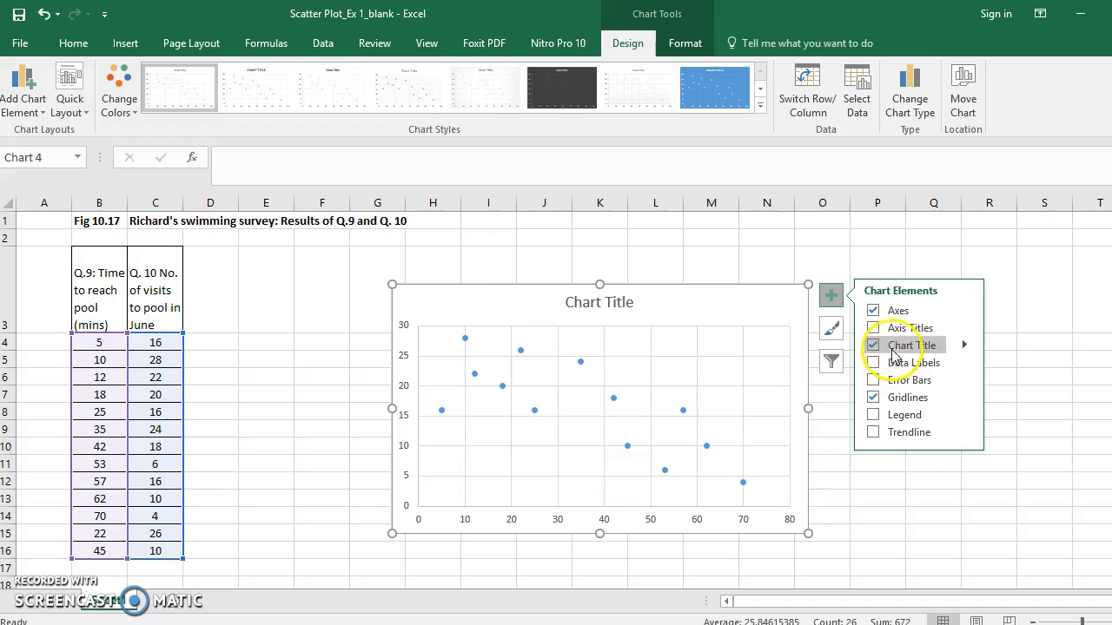
left_click(873, 328)
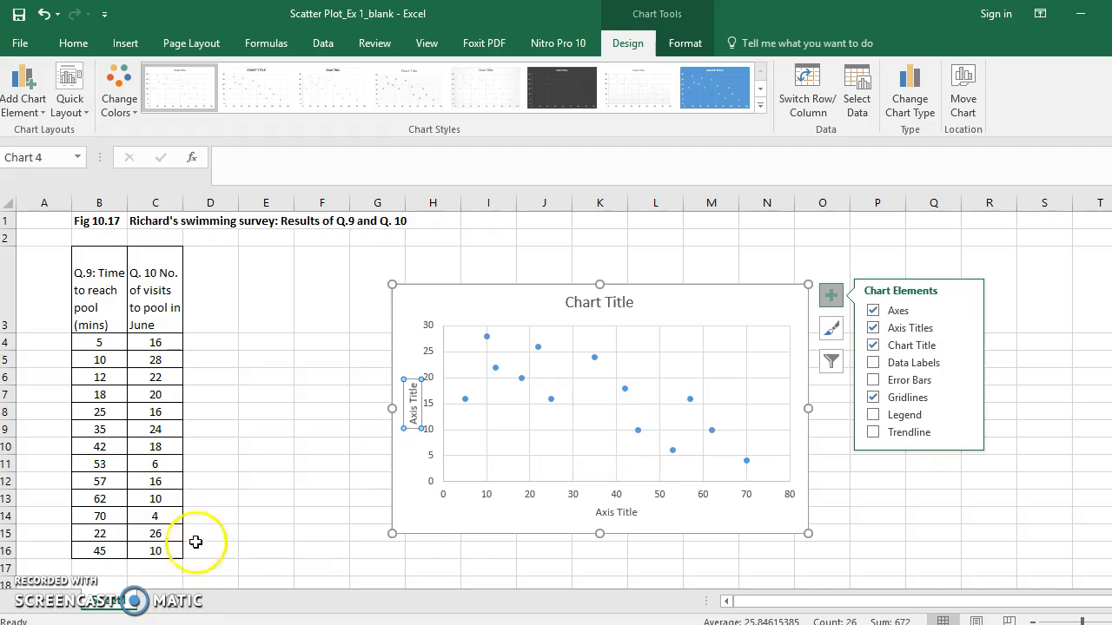
left_click(412, 400)
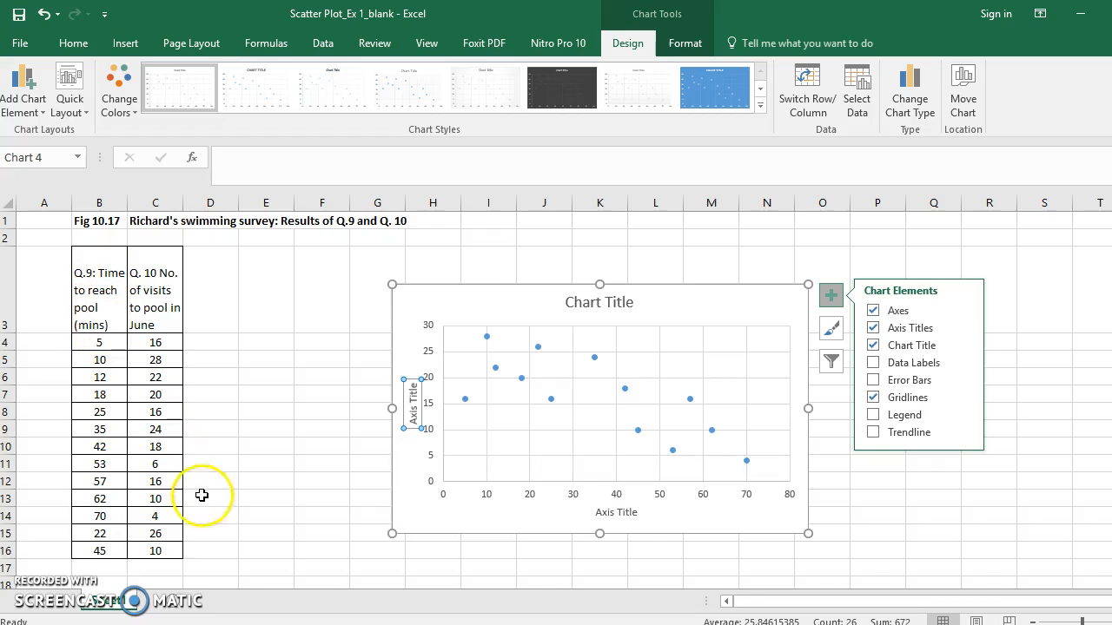
Replace the horizontal axis title with "Time taken to reach pool".
left_click(619, 519)
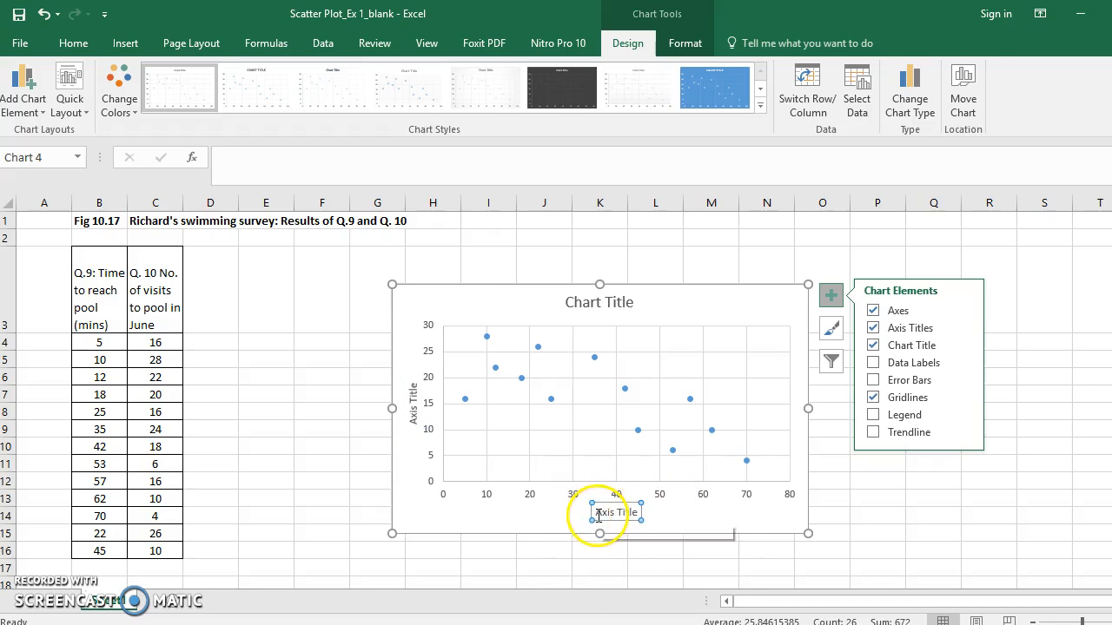
left_click(599, 516)
type("Timer")
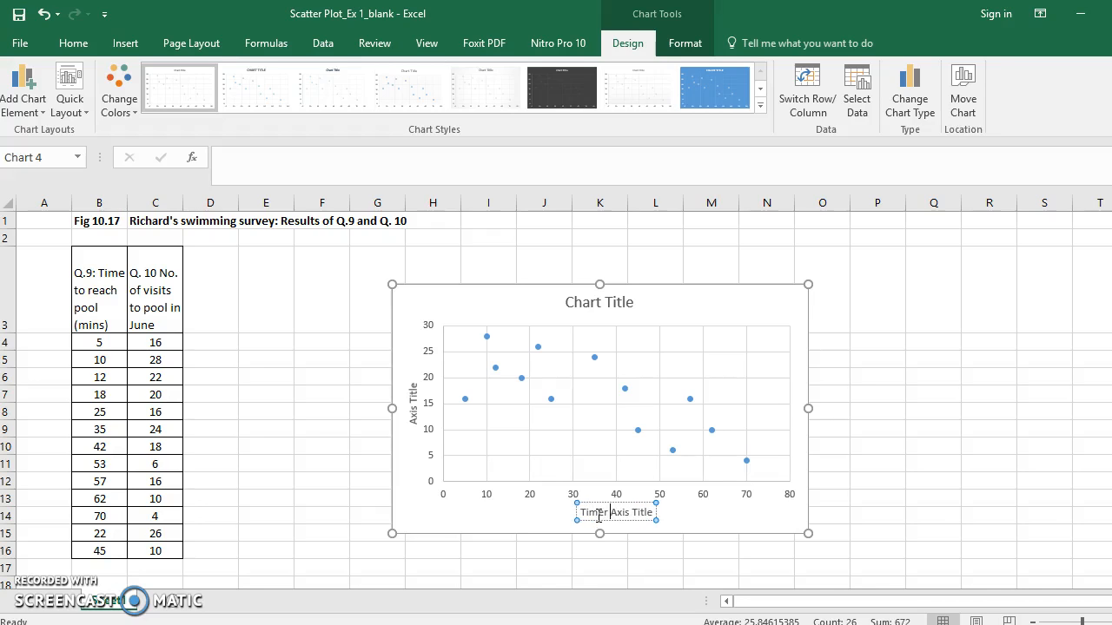
key("BackSpace")
key("BackSpace")
type("ta")
type("ken to ")
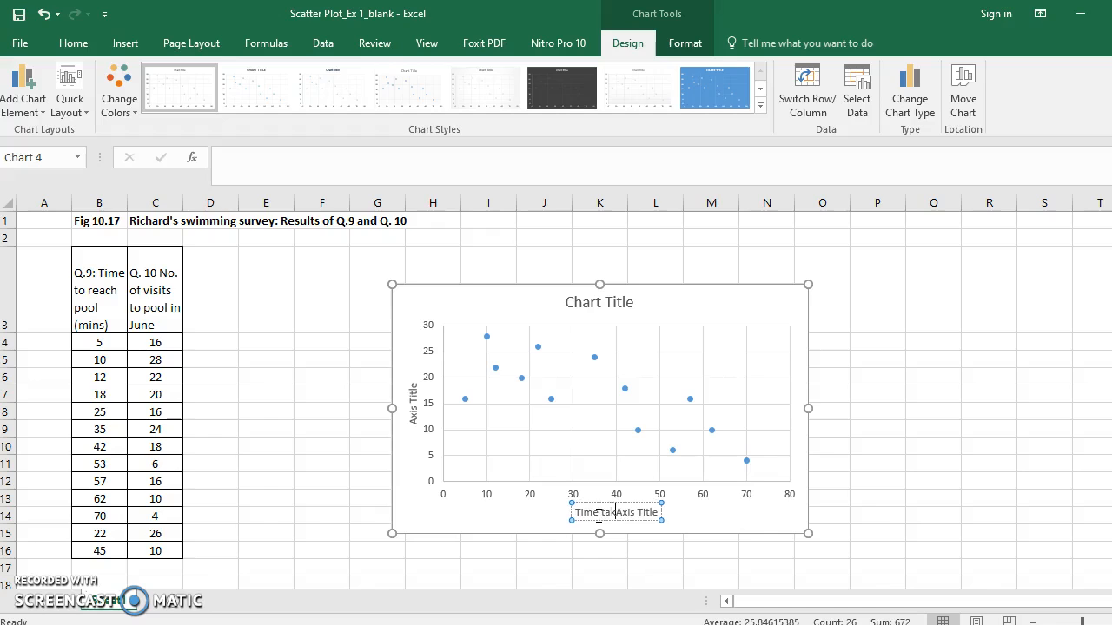
type("reach ")
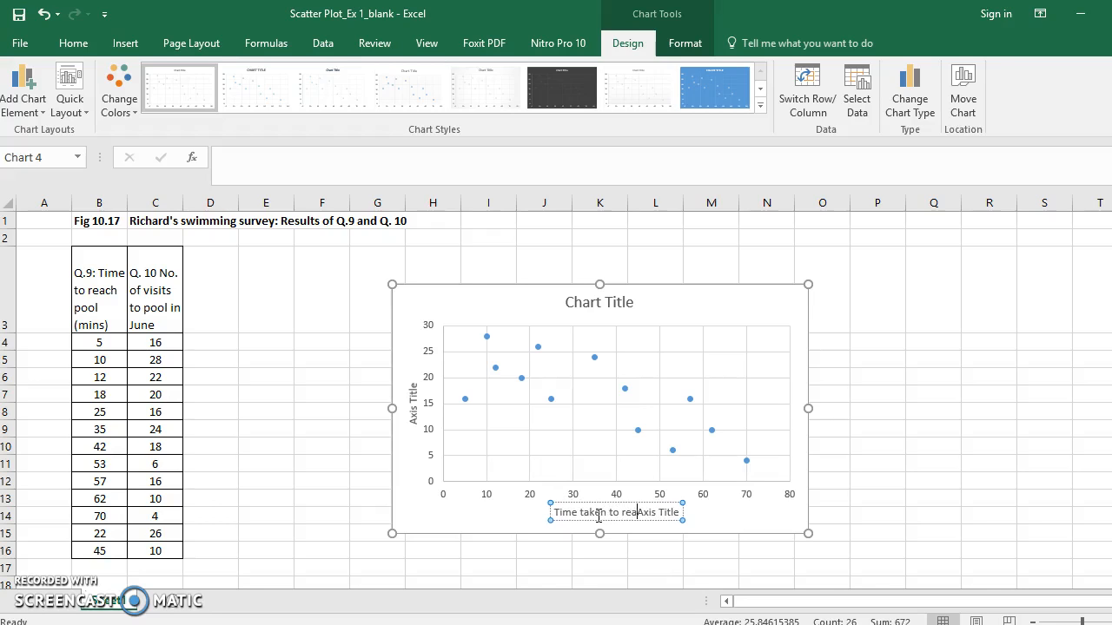
type("pool")
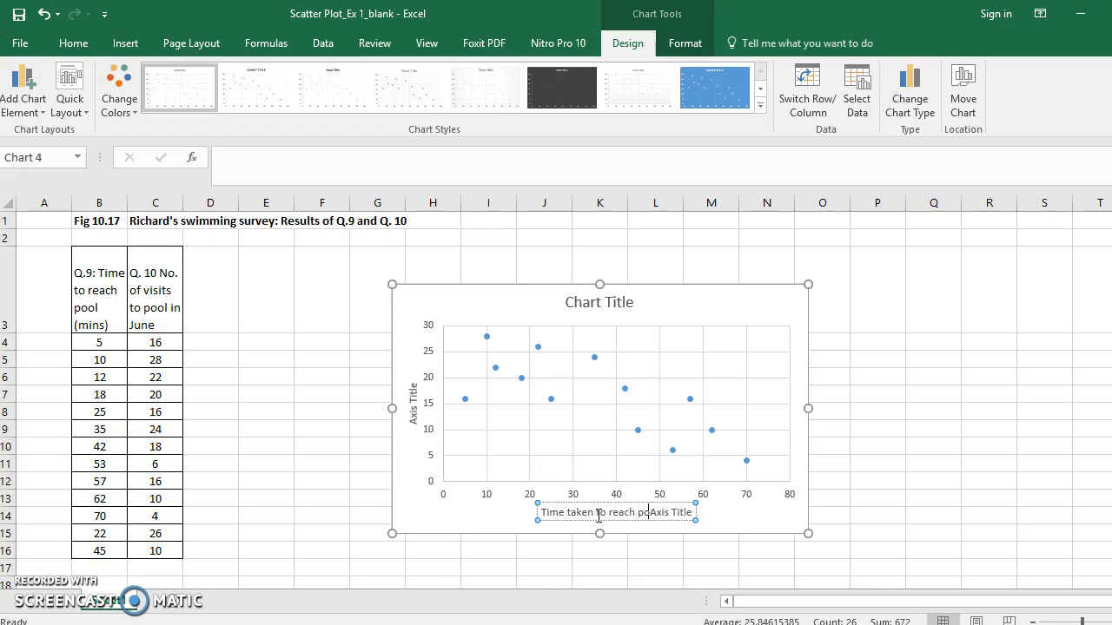
key("Delete")
key("Delete")
key("Delete")
key("Delete")
key("Delete")
key("Delete")
key("Delete")
key("Delete")
key("Delete")
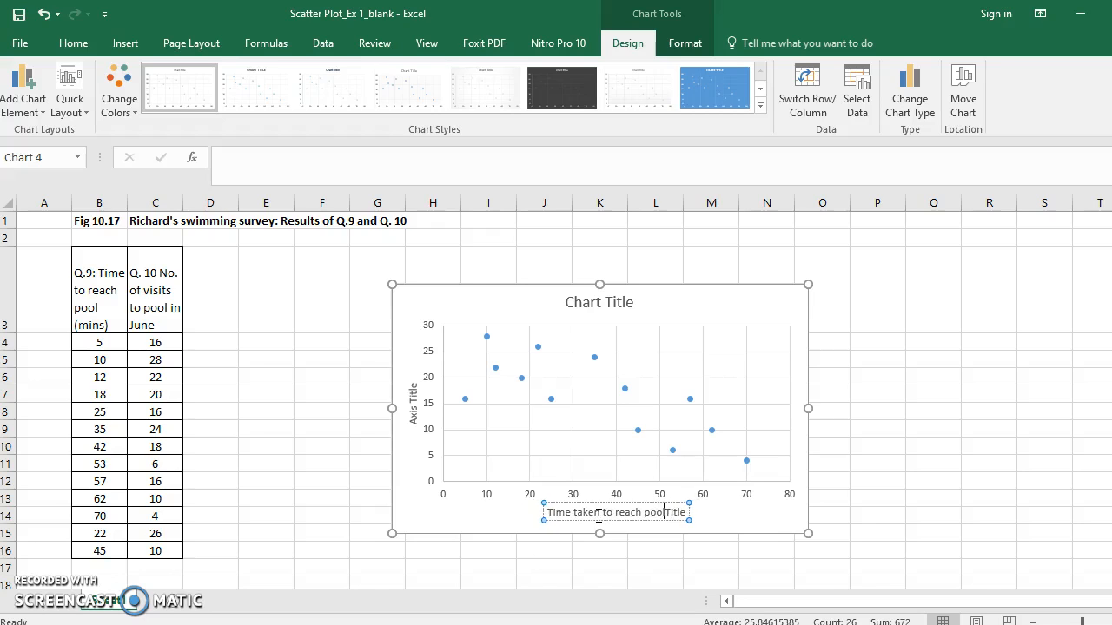
key("Delete")
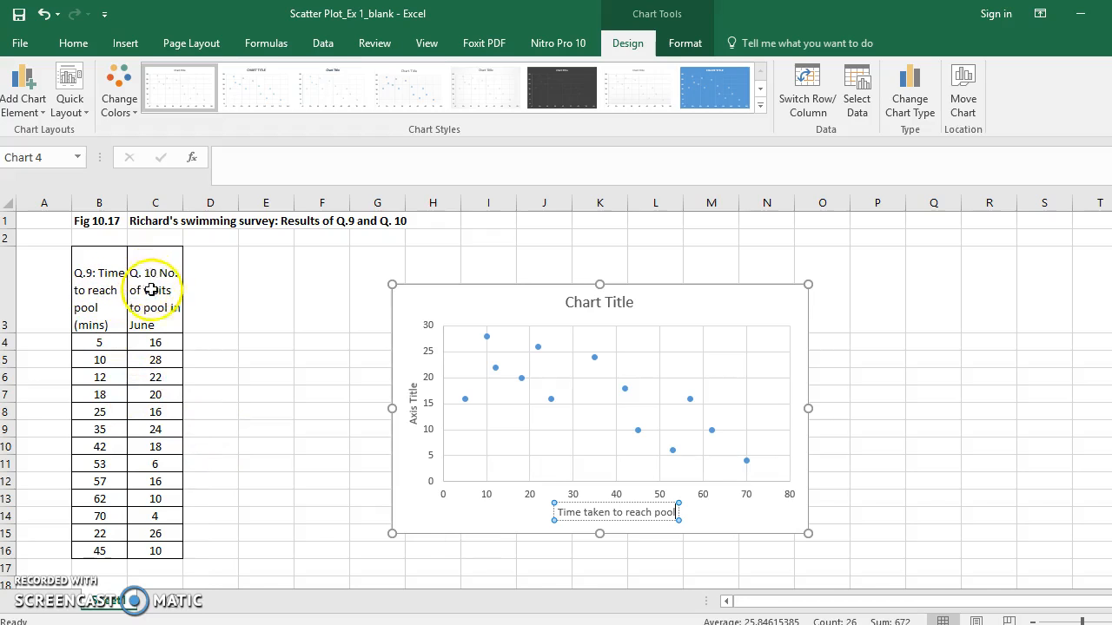
Replace the vertical axis title with "Number of visits to pool".
left_click(414, 415)
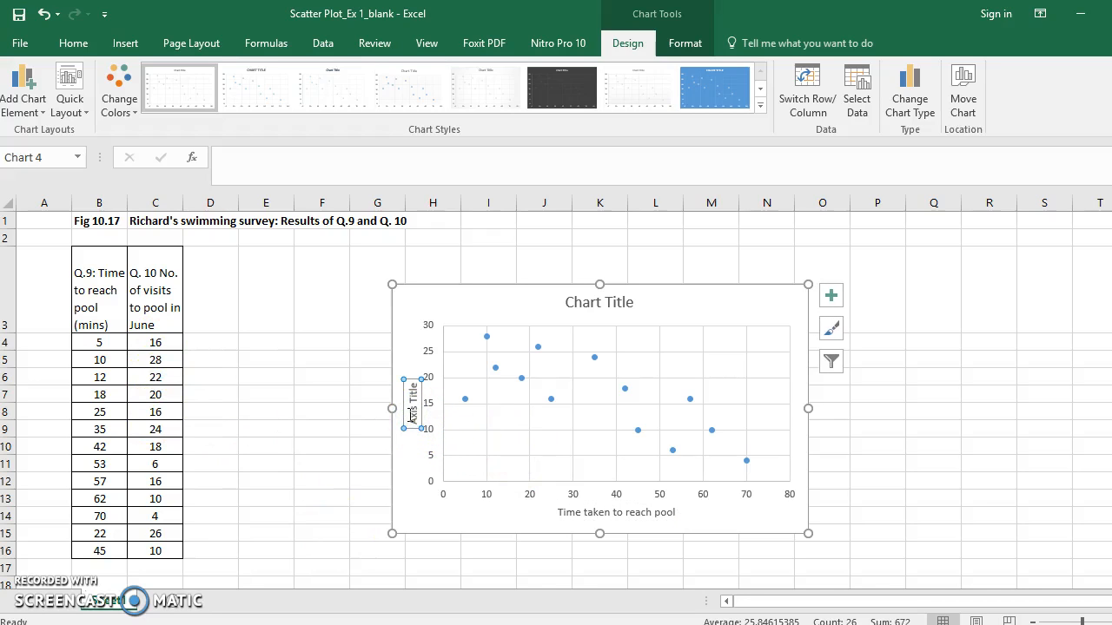
left_click(413, 415)
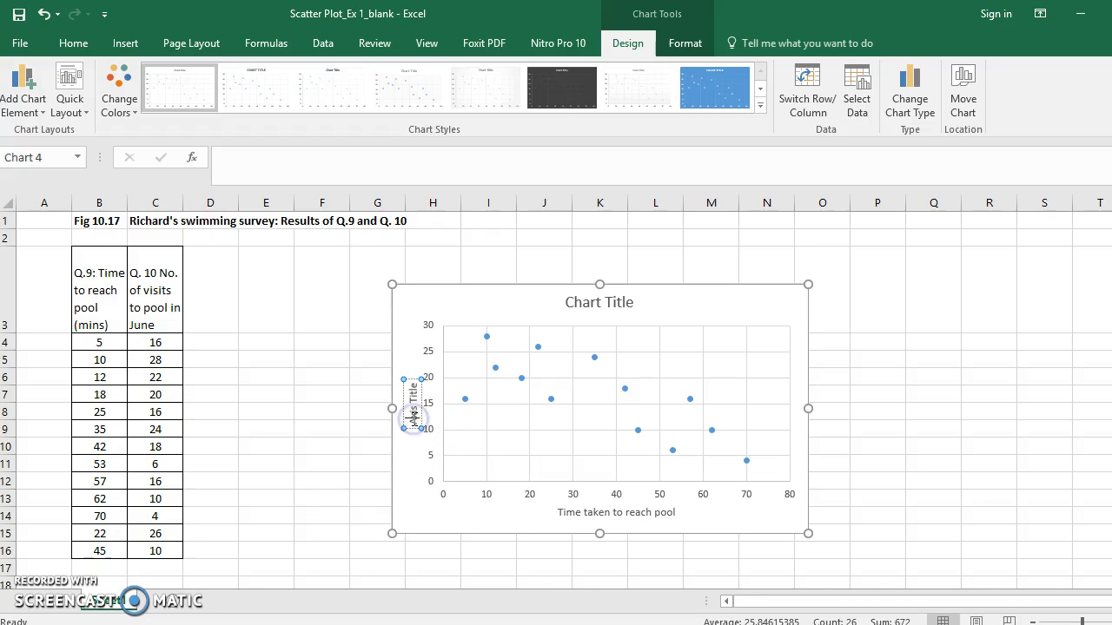
key("BackSpace")
key("BackSpace")
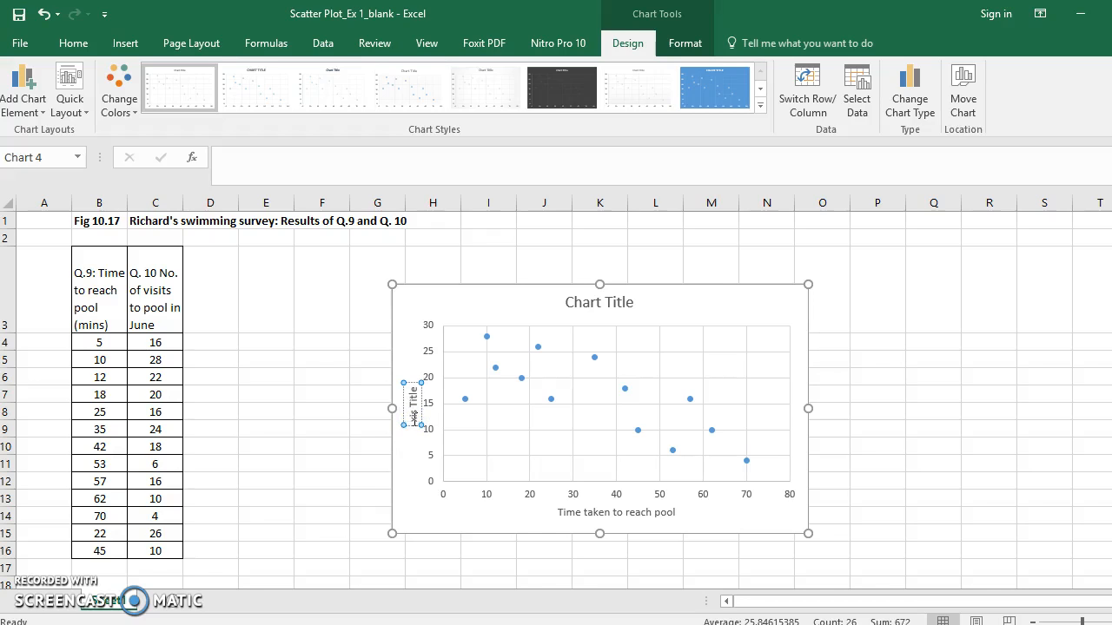
type("Nu")
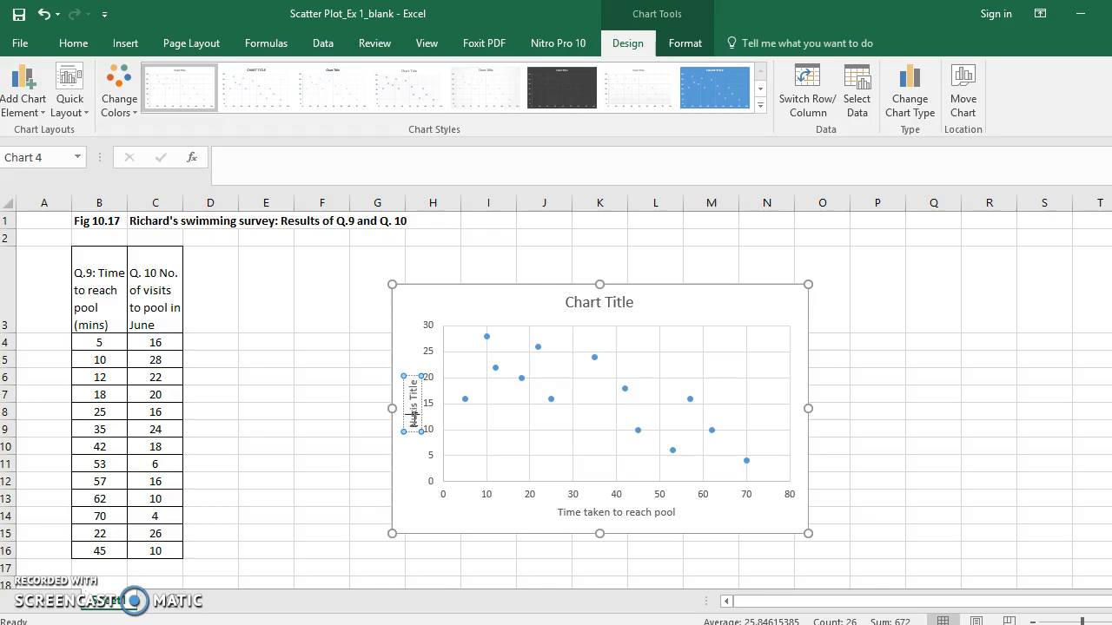
type("mber of vis")
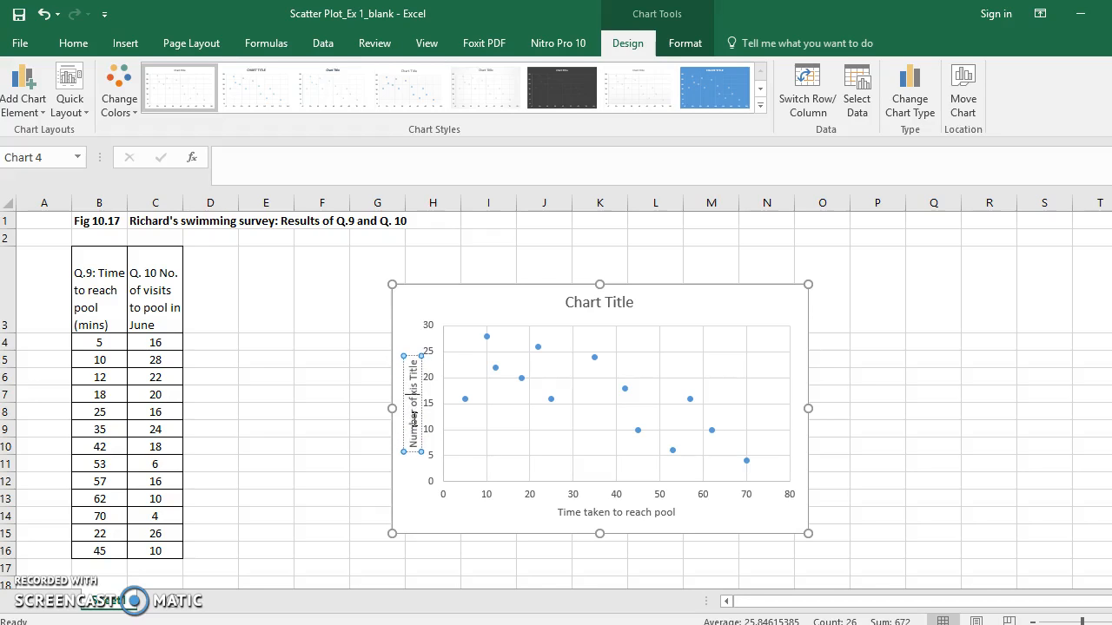
type("its")
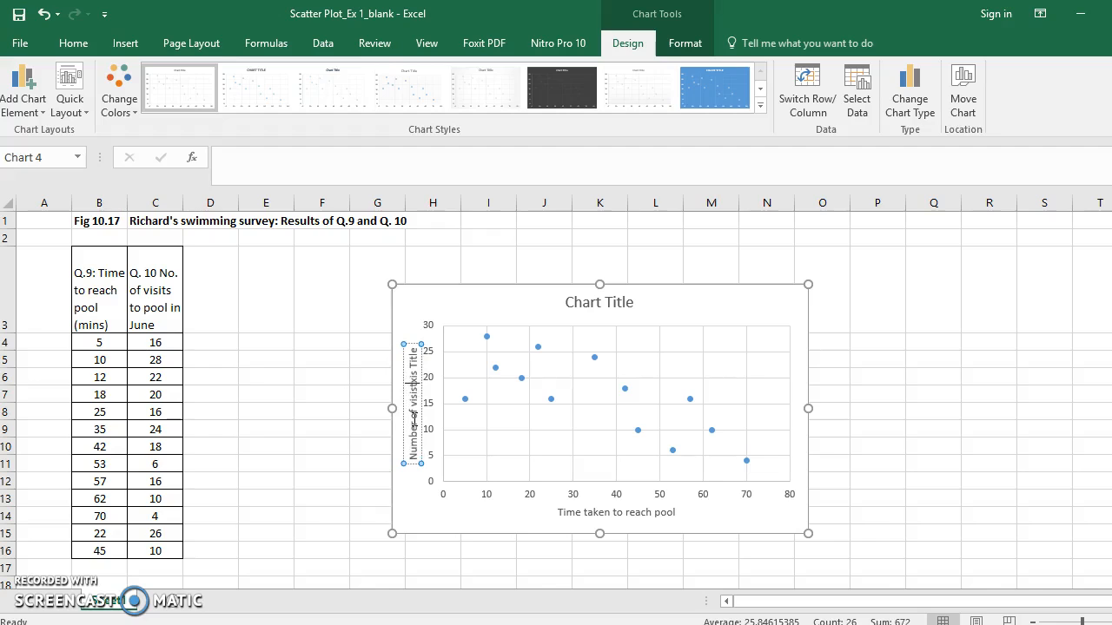
type(" to ")
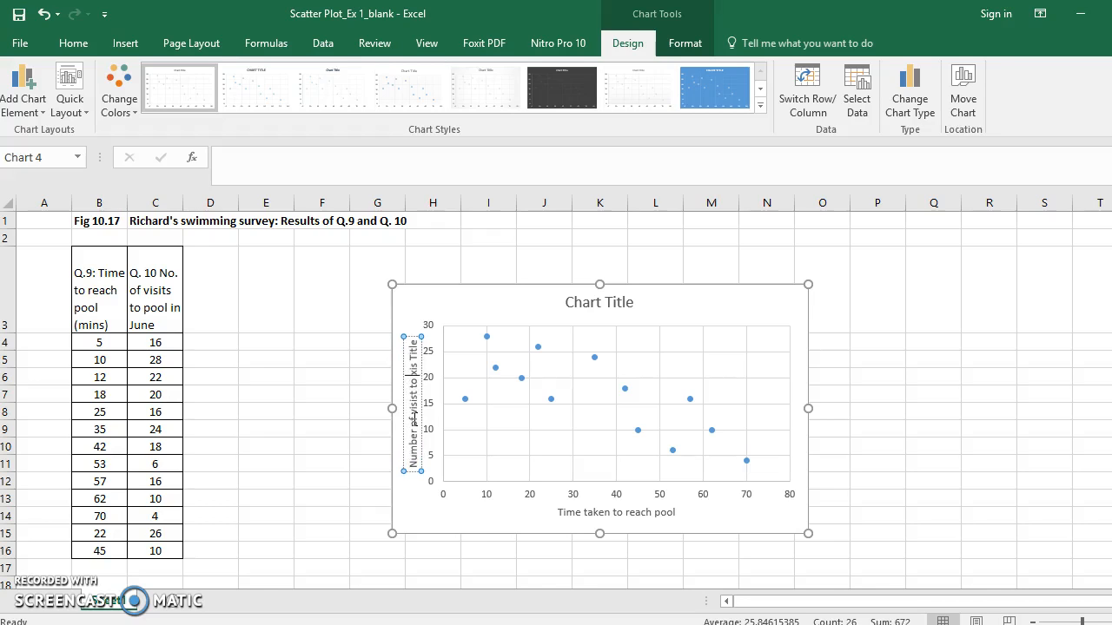
type("pool")
key("Delete")
key("Delete")
key("Delete")
key("Delete")
key("Delete")
key("Delete")
key("Delete")
key("Delete")
key("Delete")
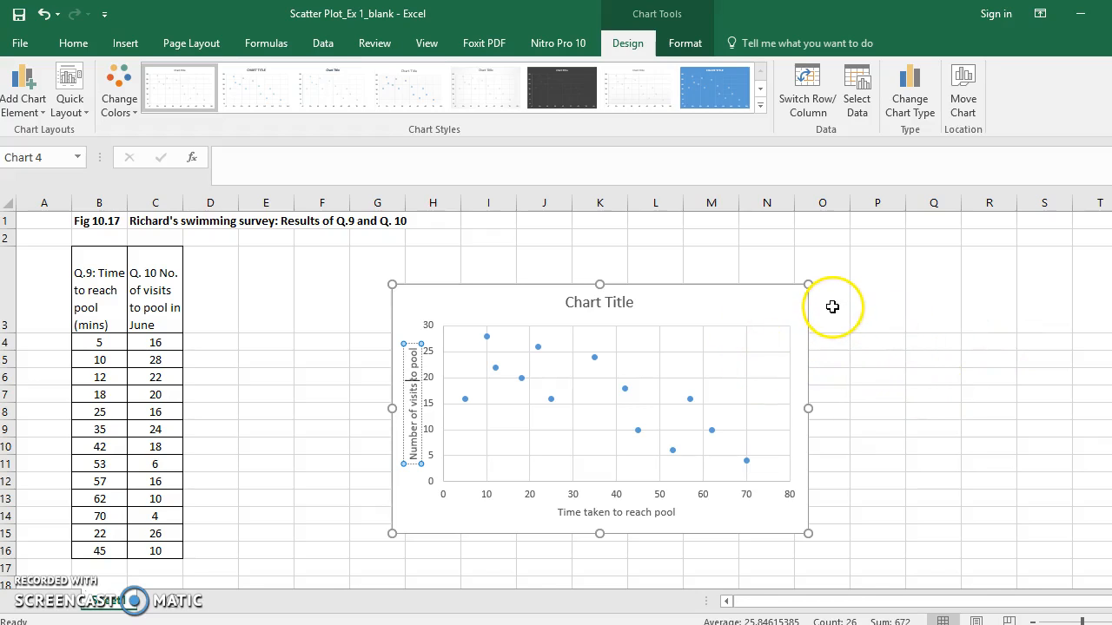
left_click(798, 315)
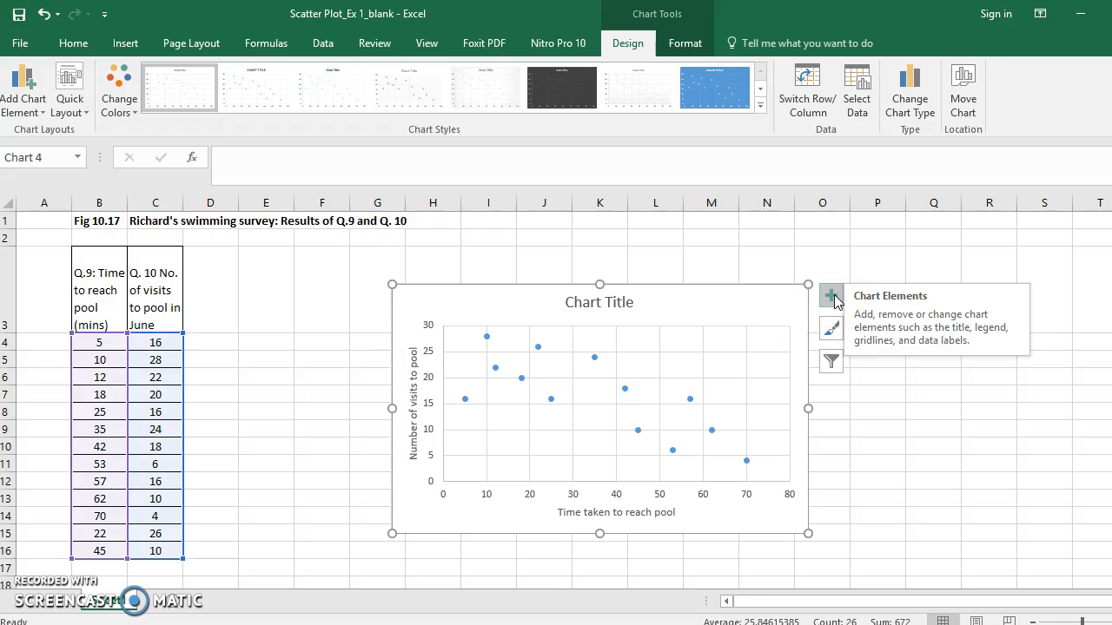
Change the horizontal axis title to "Time taken to reach pool (mins)".
left_click(831, 297)
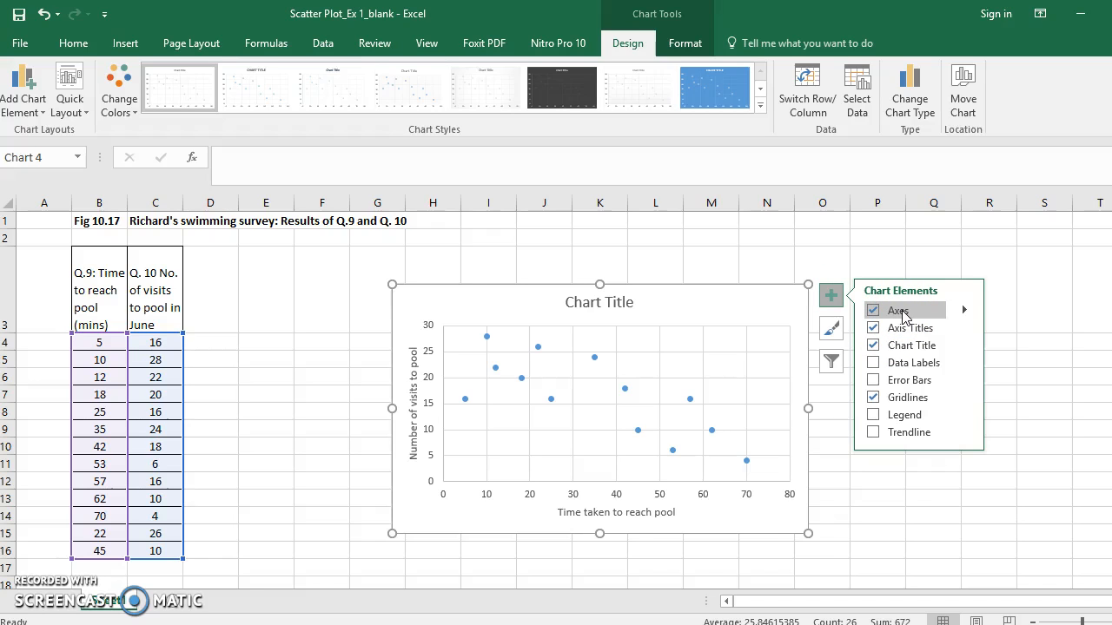
left_click(645, 518)
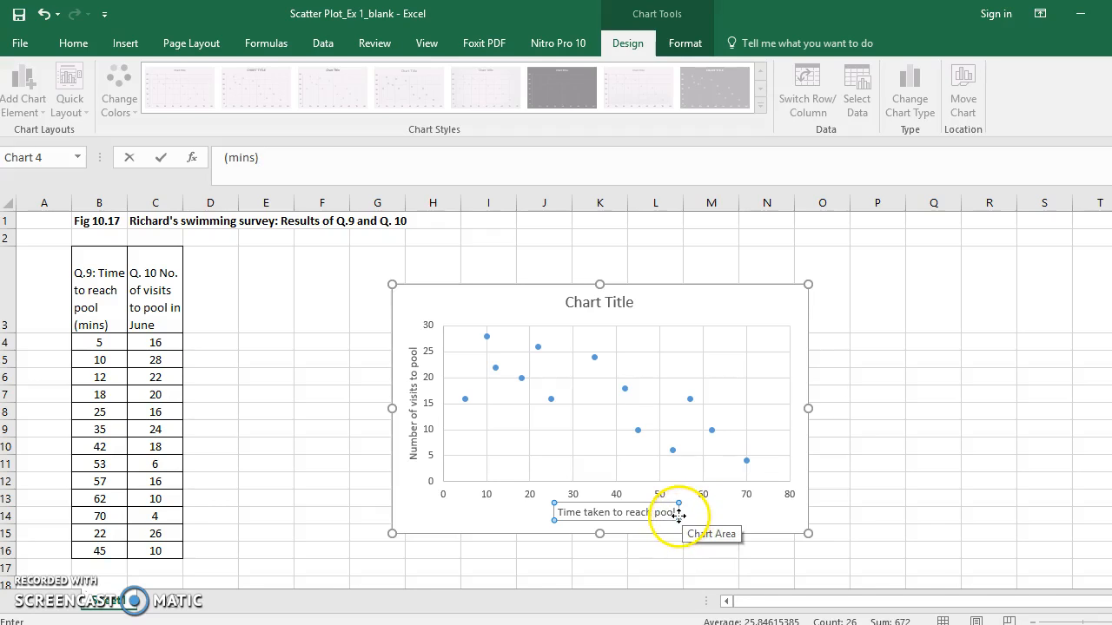
key("Return")
left_click(602, 511)
type("T")
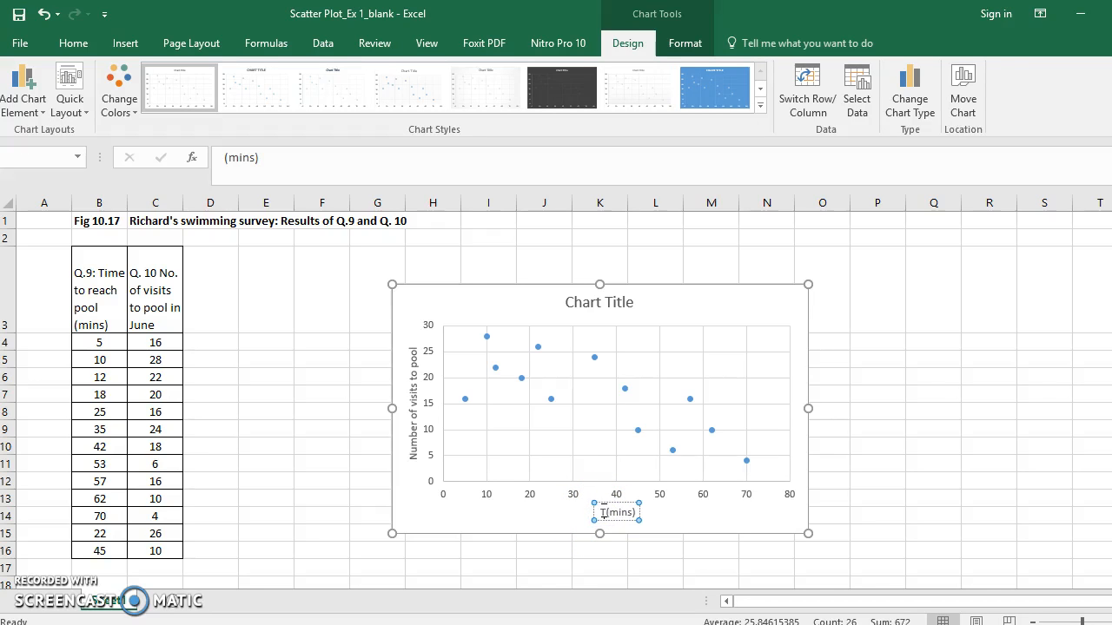
type("ime take")
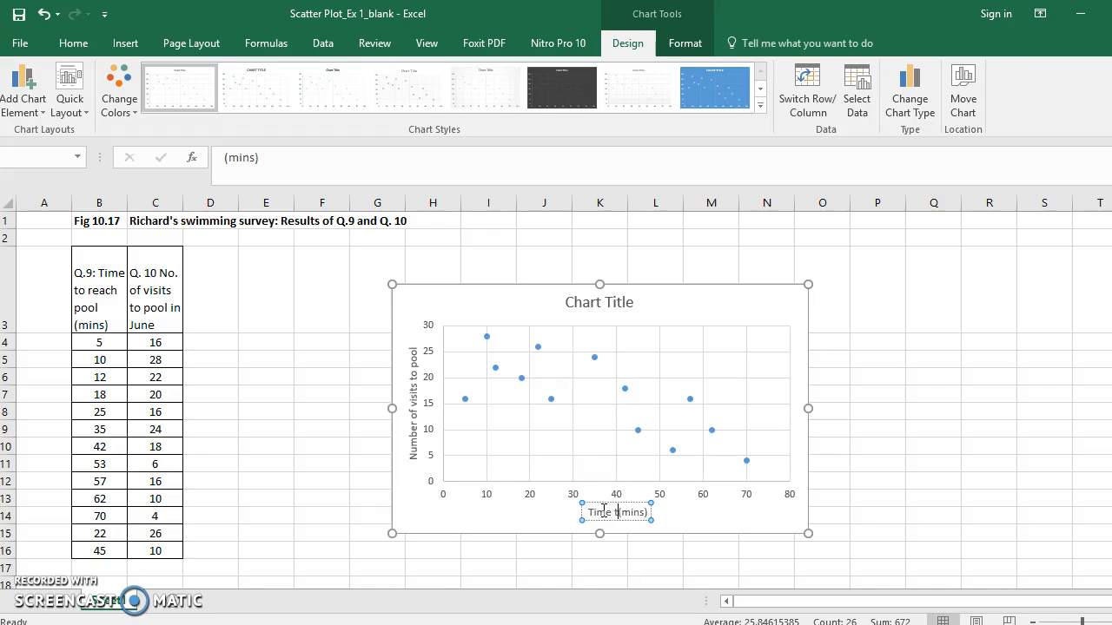
type("n to reac")
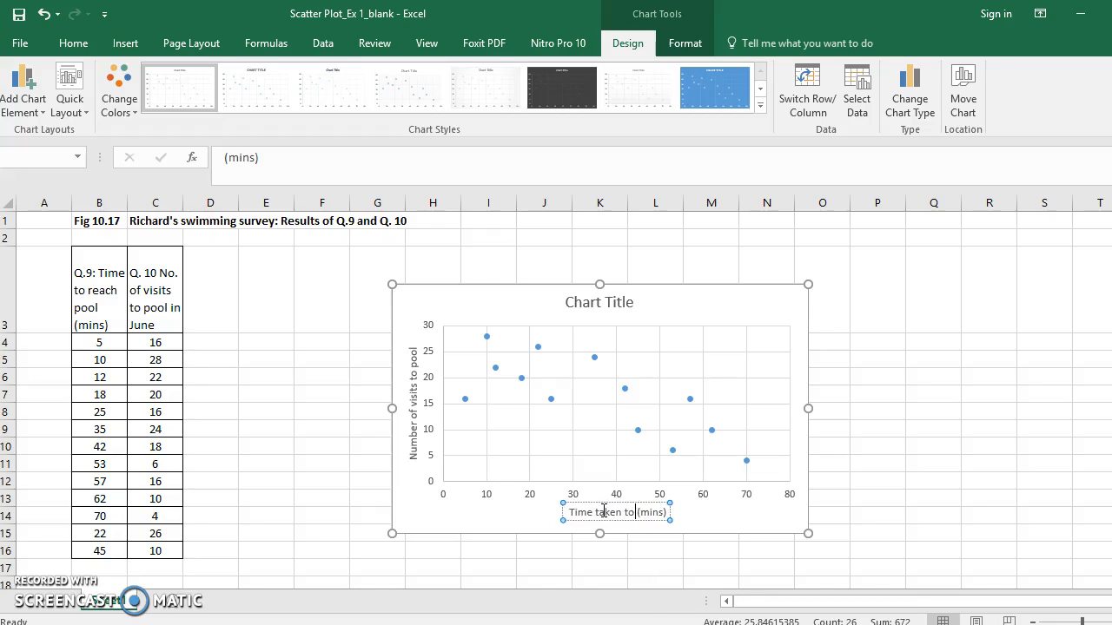
type("h pool")
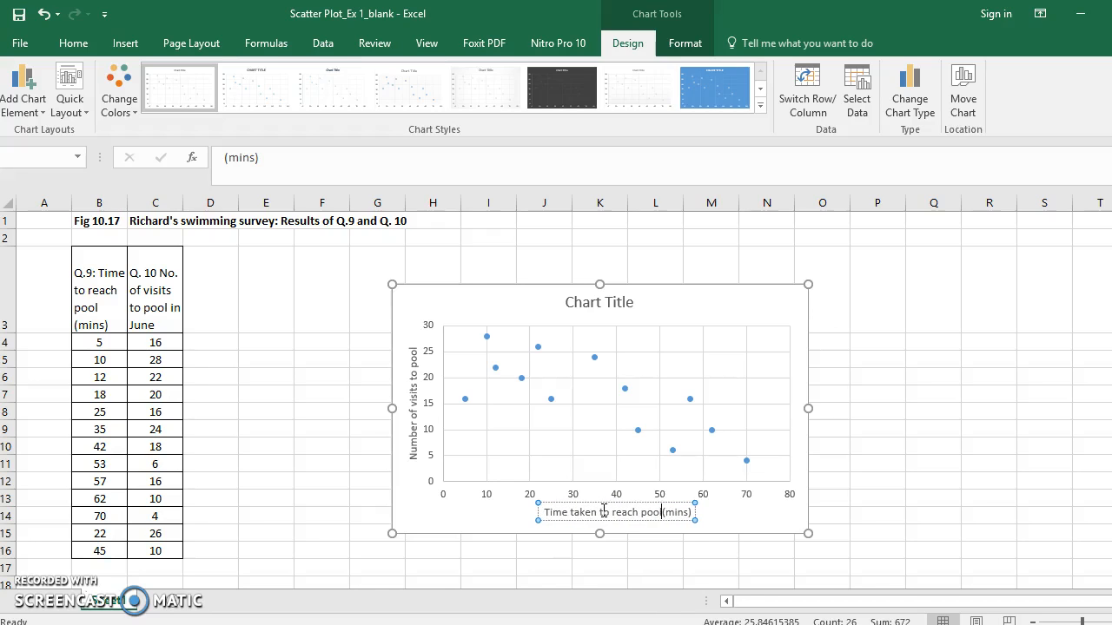
left_click(764, 523)
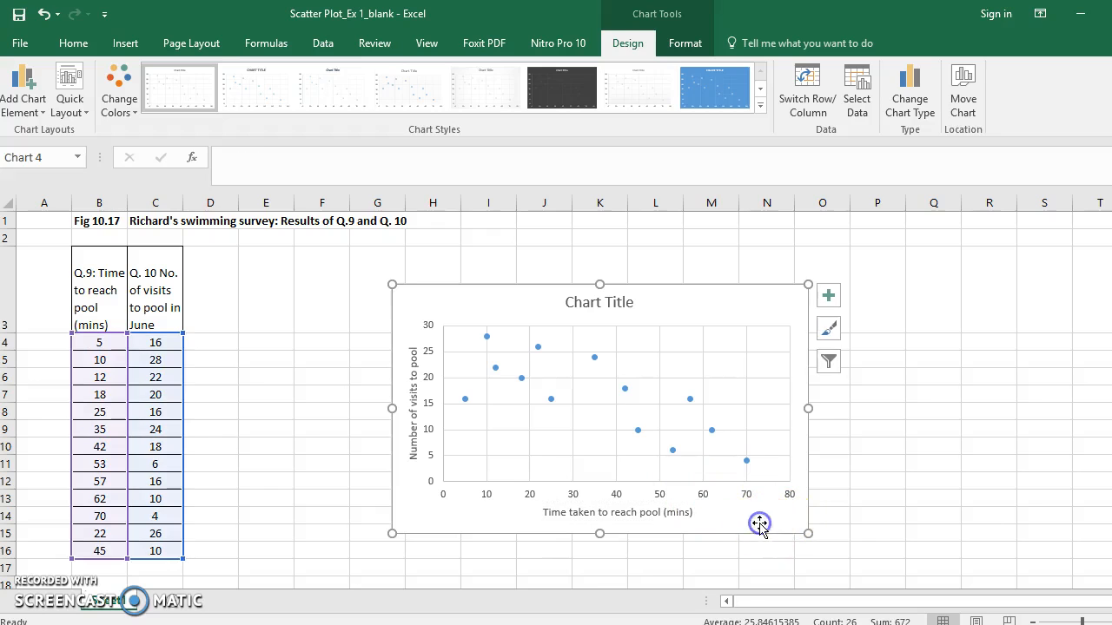
Add a linear trendline to the scatter chart and open its formatting options.
left_click(777, 510)
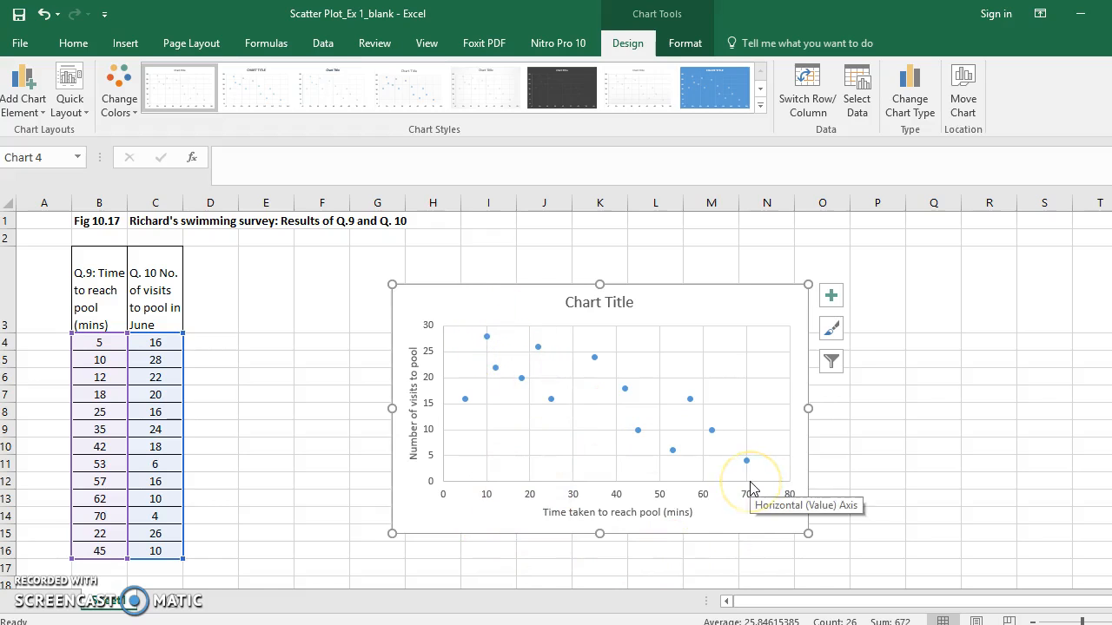
left_click(830, 296)
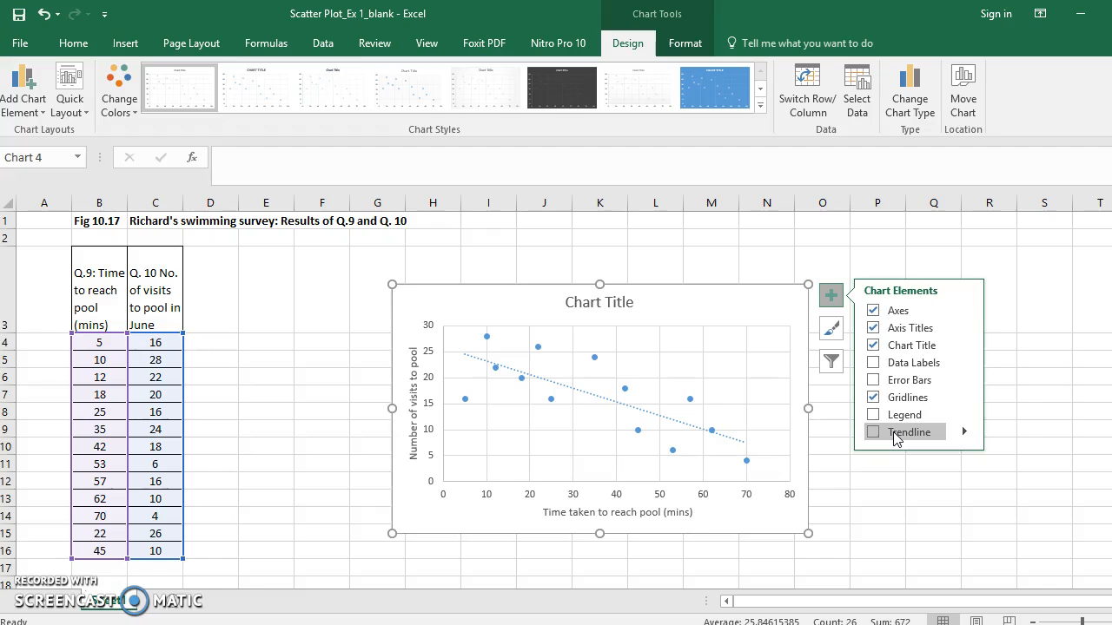
left_click(965, 431)
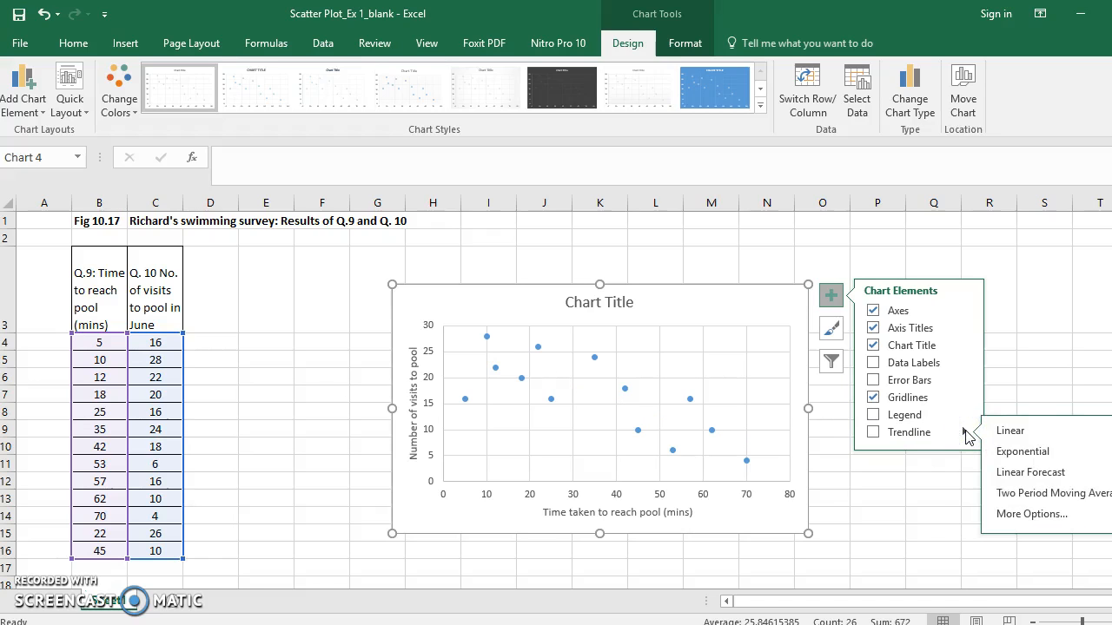
left_click(1031, 513)
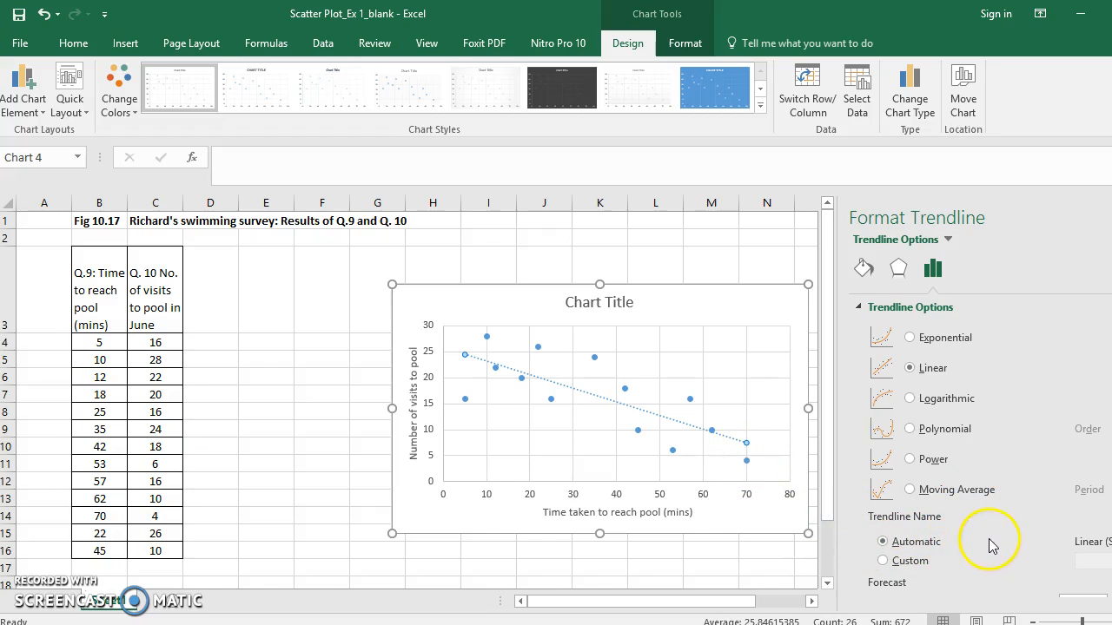
Display the trendline's R-squared value on the scatter chart.
scroll(1002, 513, "down", 3)
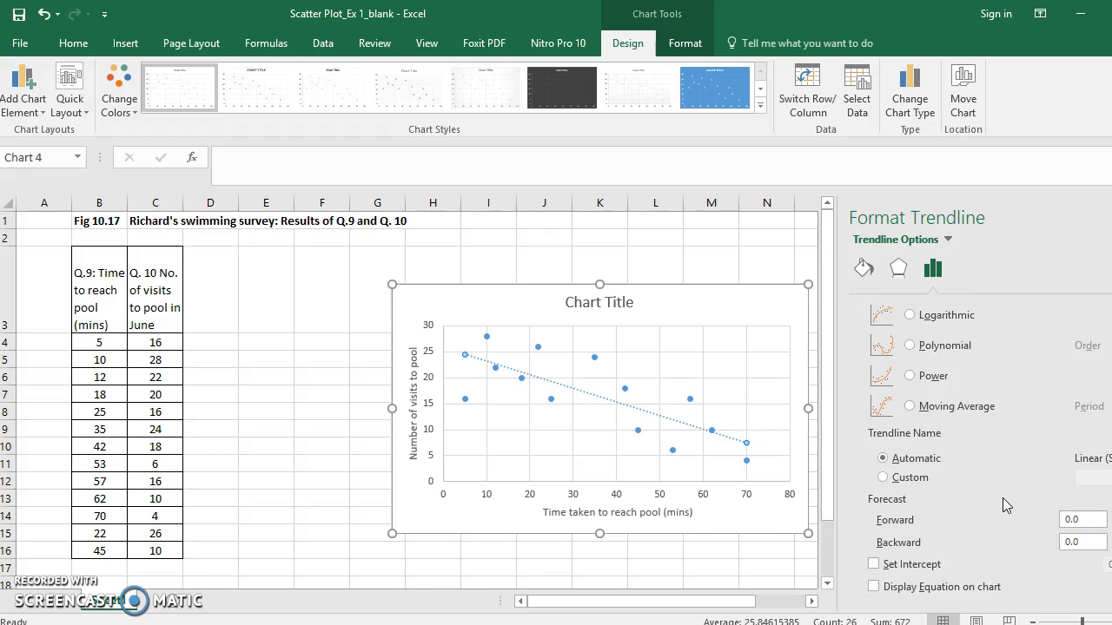
left_click(918, 587)
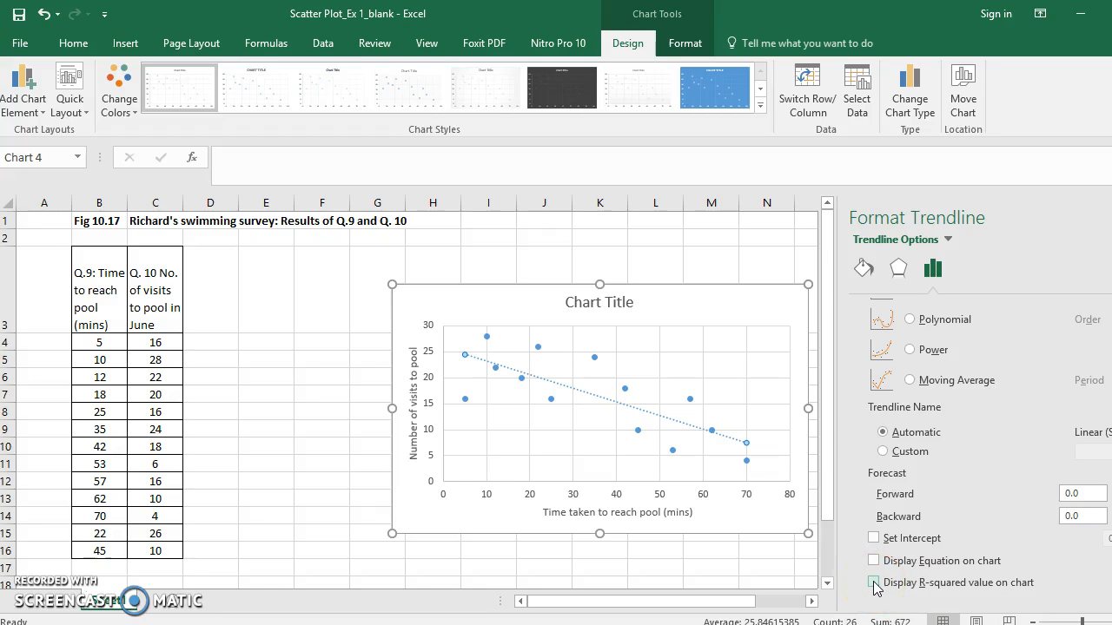
left_click(873, 583)
left_click(692, 465)
Switch to Calculator, compute the square root of 0.56, and return to the Excel worksheet.
left_click(38, 591)
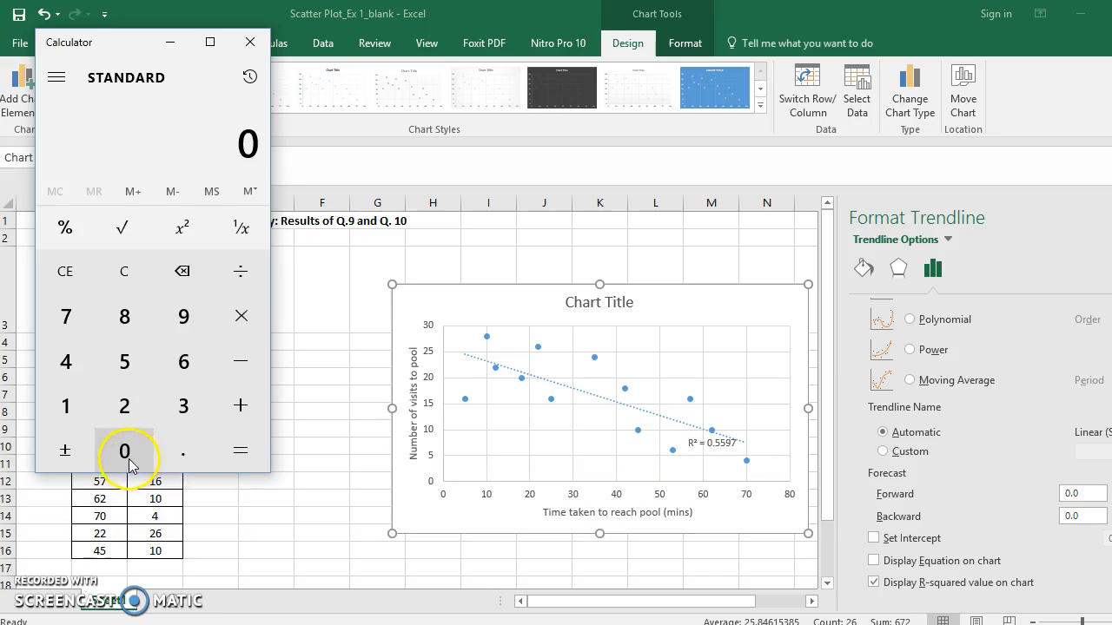
left_click(182, 451)
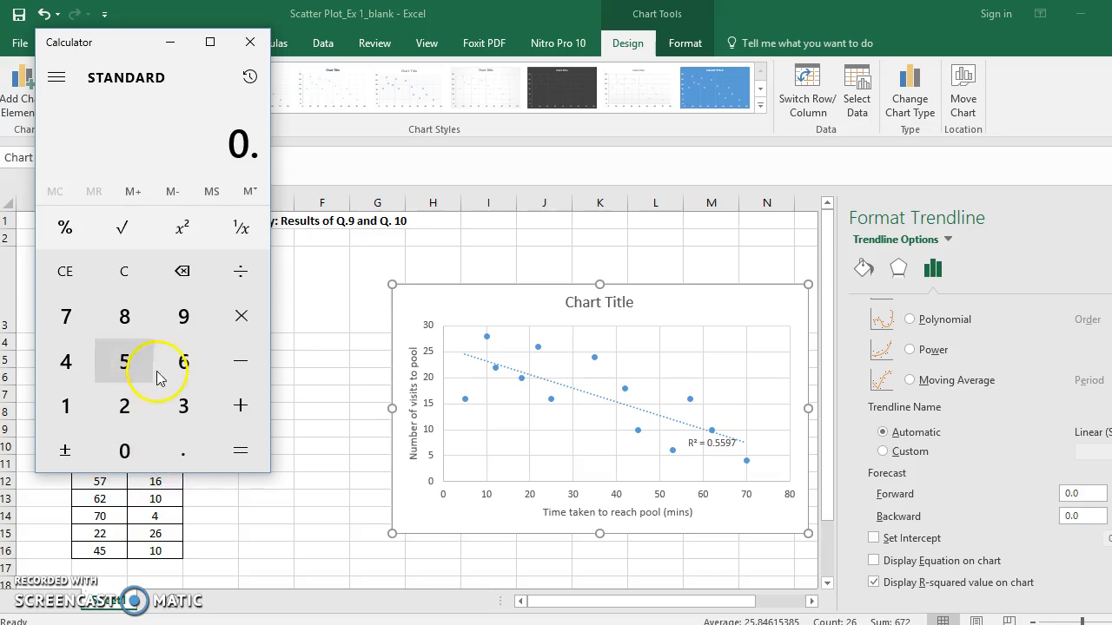
left_click(126, 363)
left_click(184, 365)
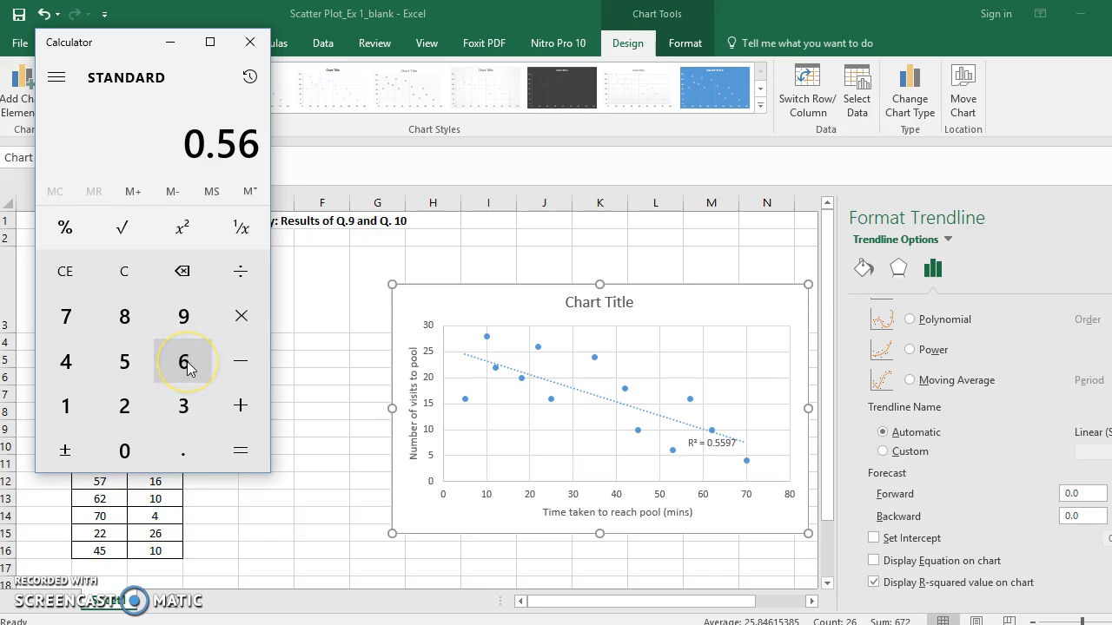
left_click(123, 228)
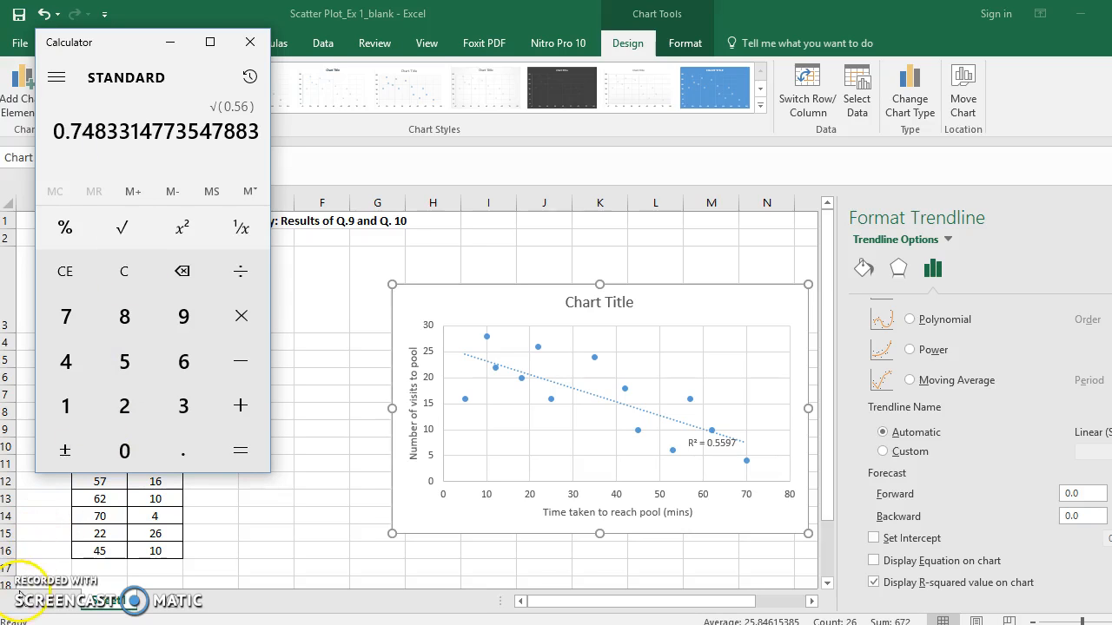
left_click(38, 591)
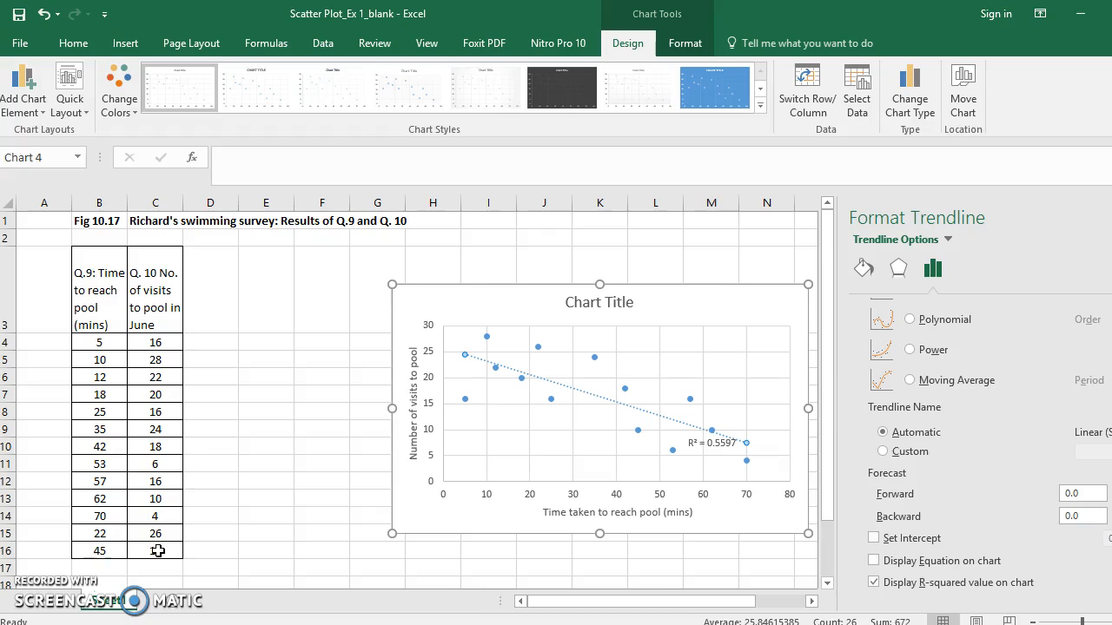
left_click(126, 541)
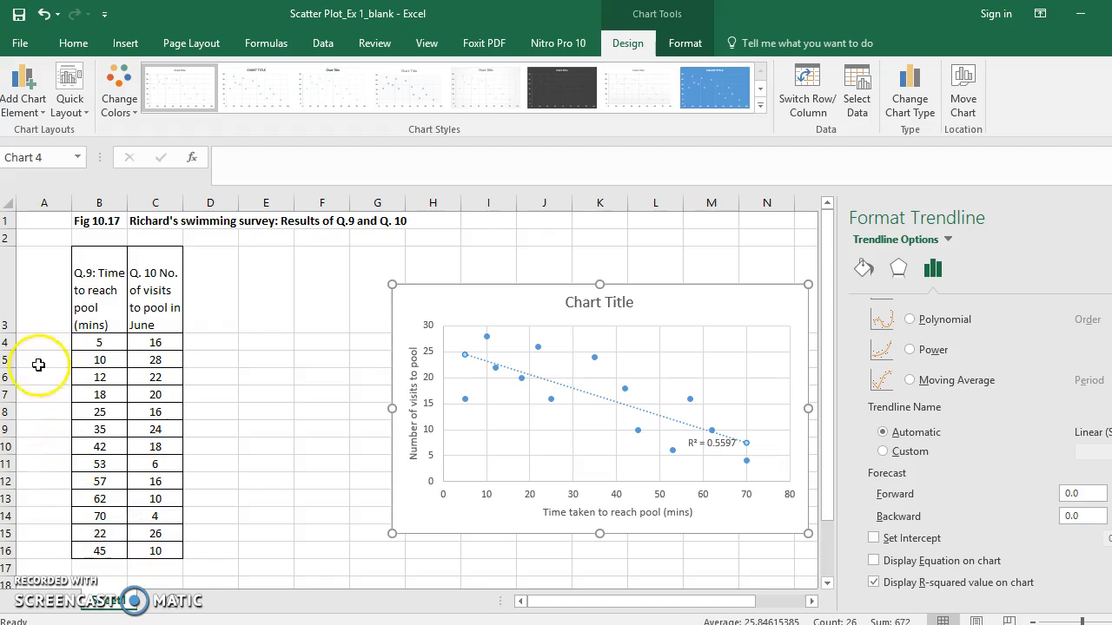